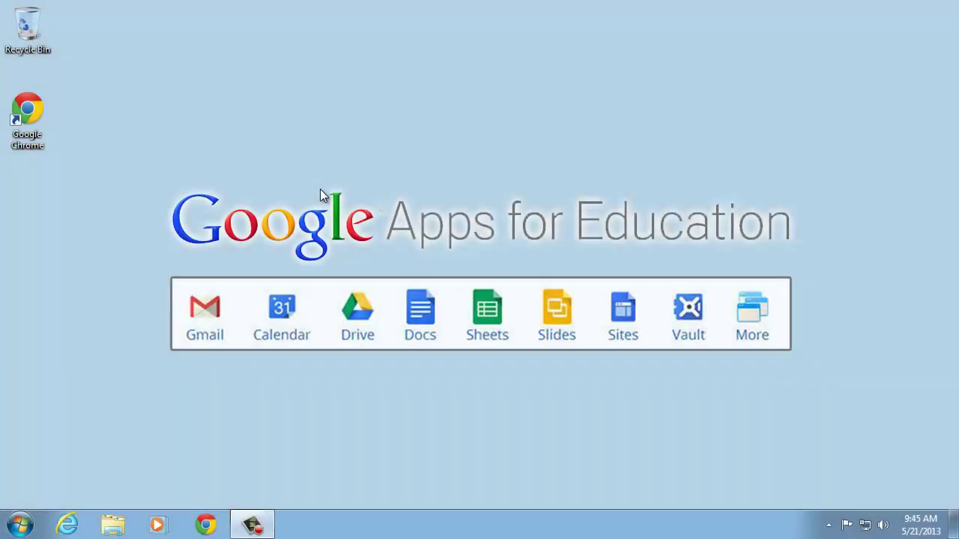
double_click(41, 112)
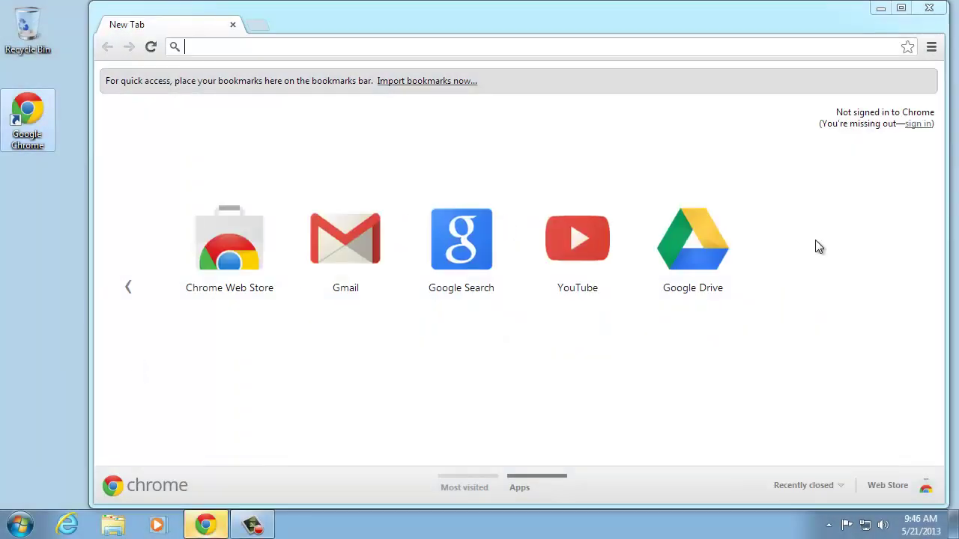
click(692, 240)
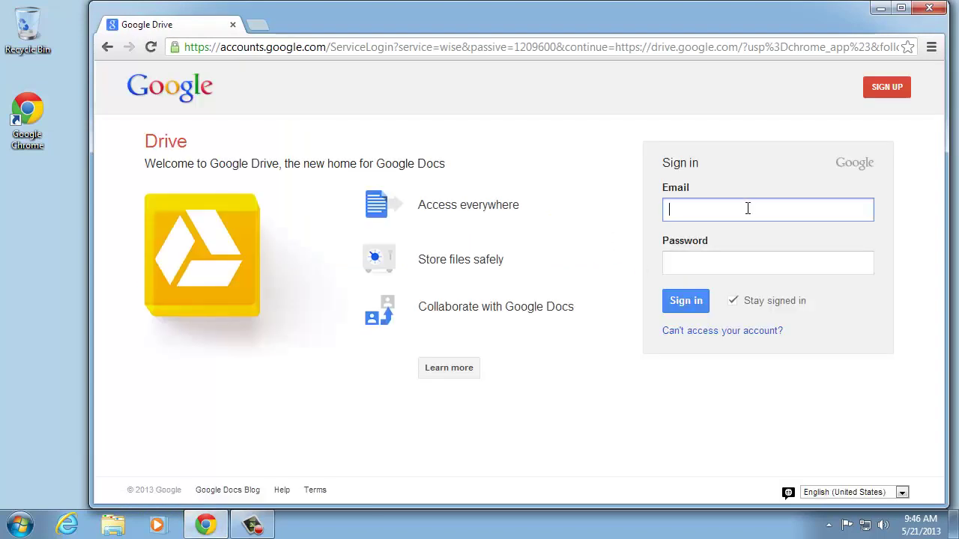
key(Tab)
text(c)
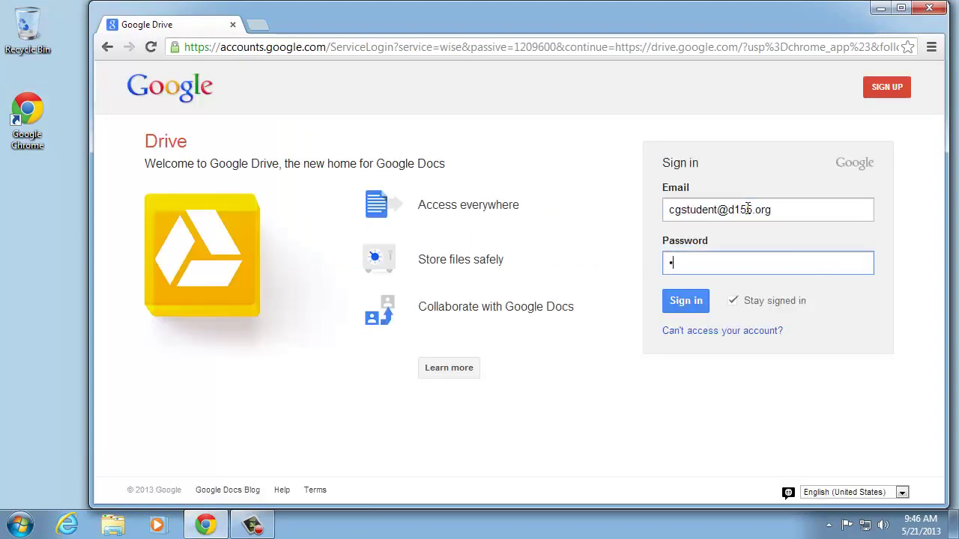
text(••••••)
key(Return)
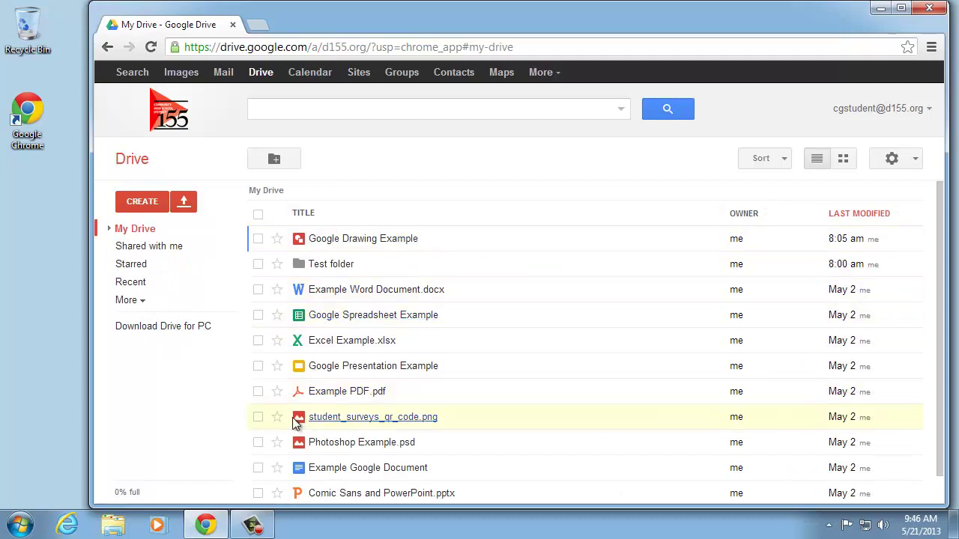
Select every file and folder in My Drive and bring up the More actions.
click(259, 214)
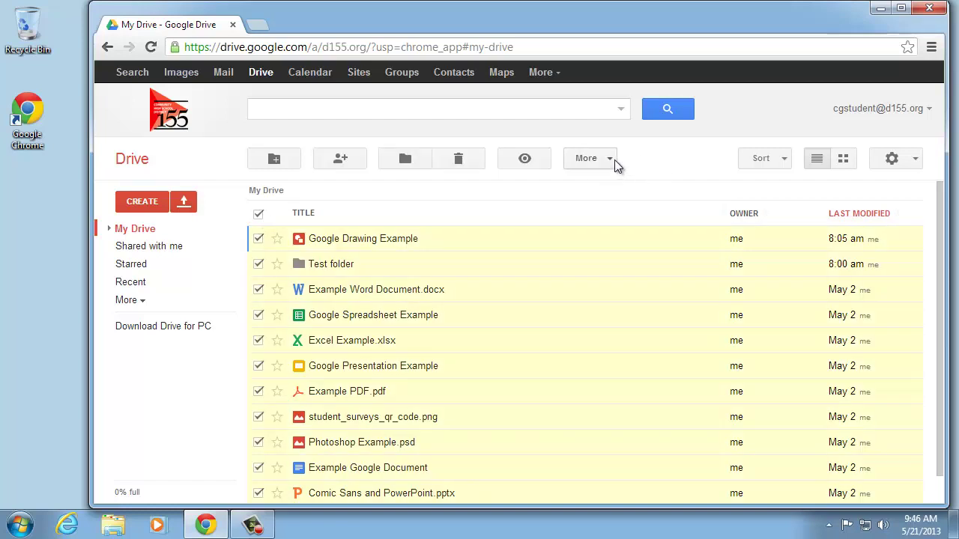
click(611, 159)
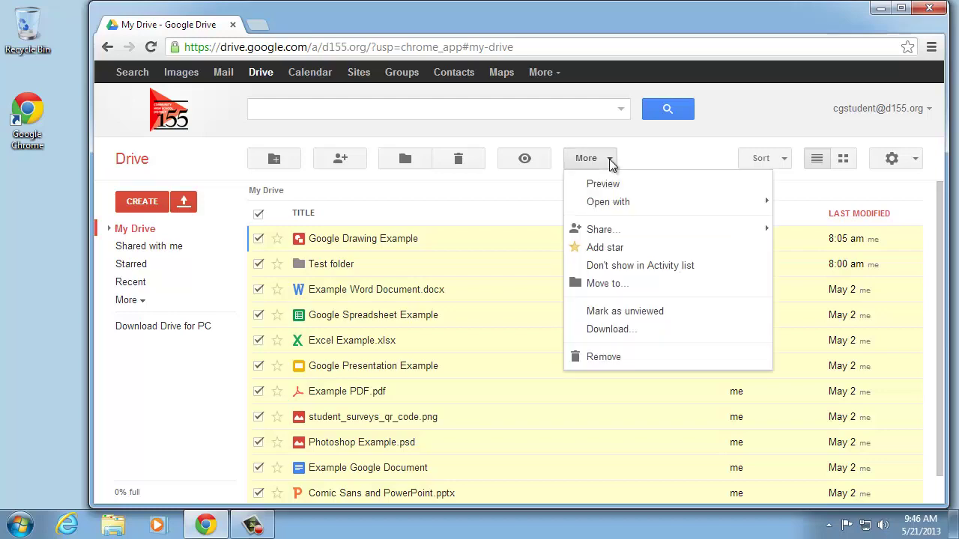
Open Convert and Download, glance at All items, then return to the 12 selected items.
click(648, 331)
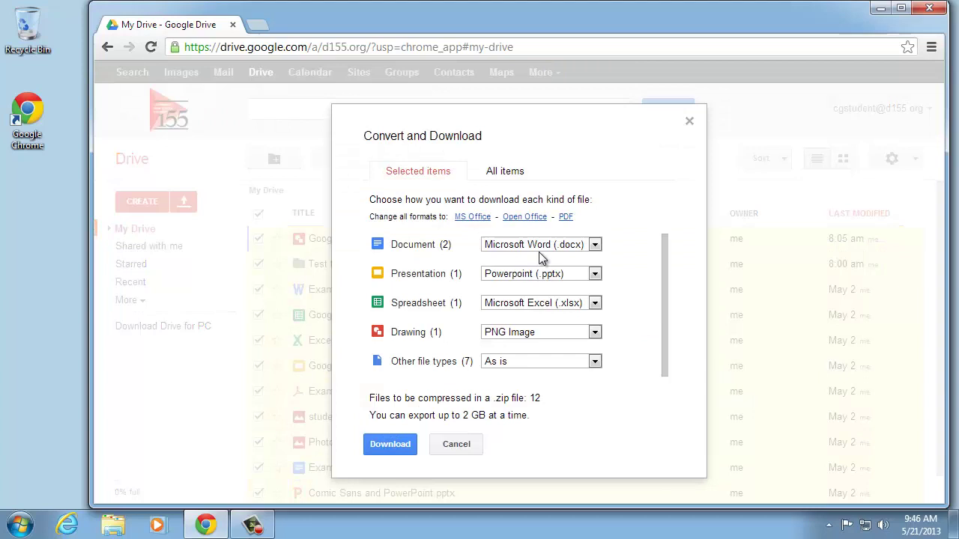
click(512, 176)
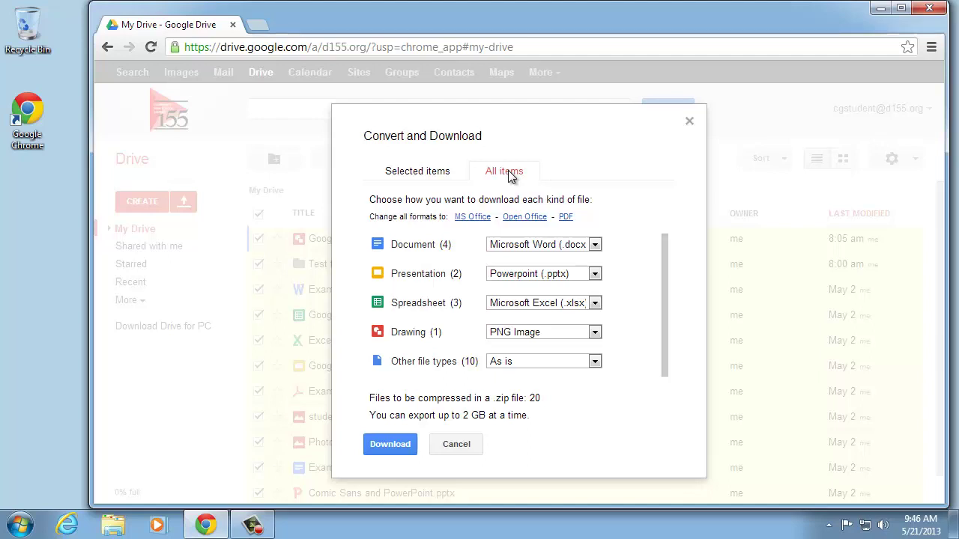
click(422, 172)
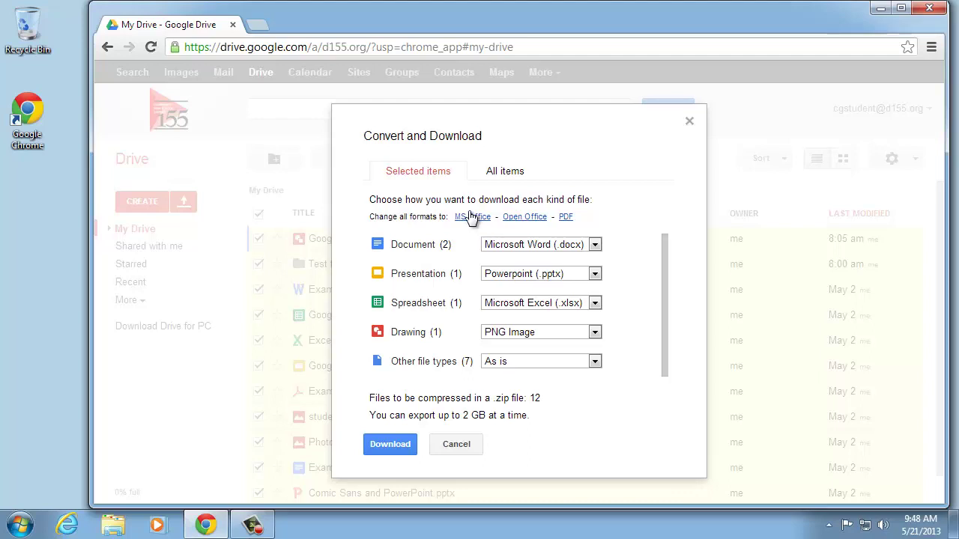
Export Docs, Sheets and Slides as MS Office, the drawing as PNG Image, others as is.
click(473, 219)
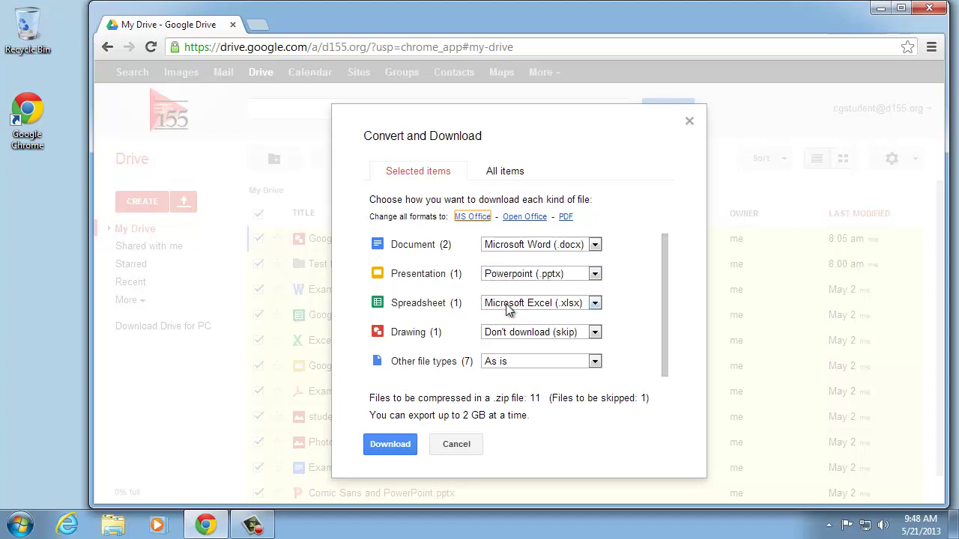
click(596, 333)
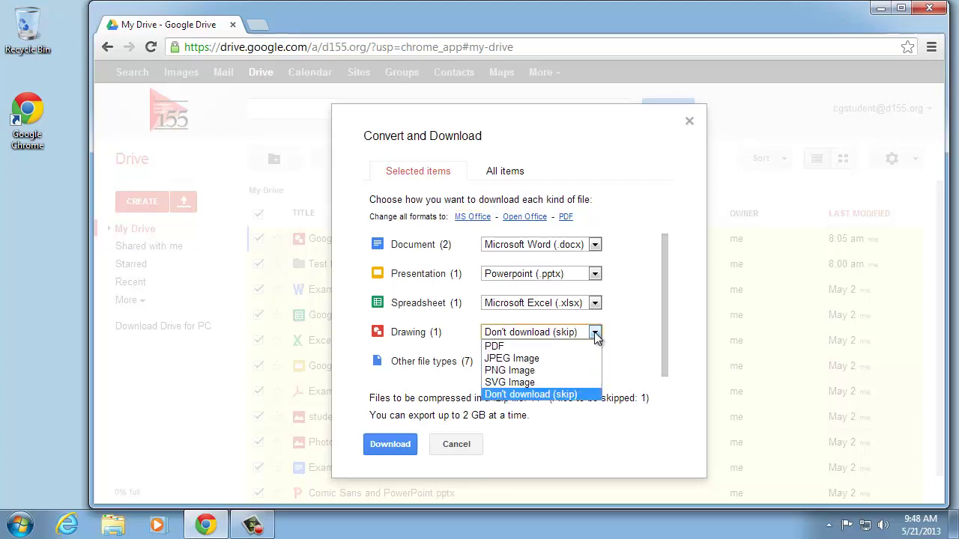
click(535, 371)
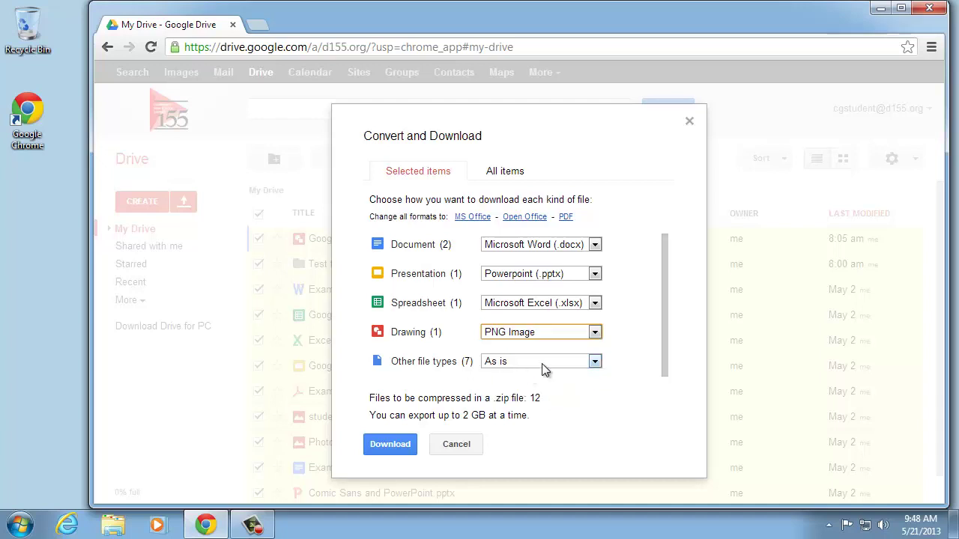
click(545, 362)
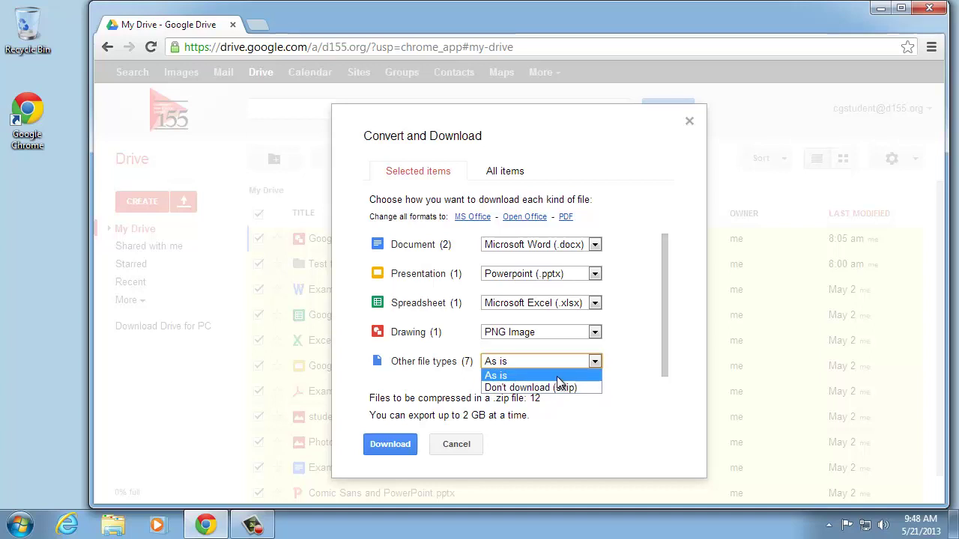
click(559, 376)
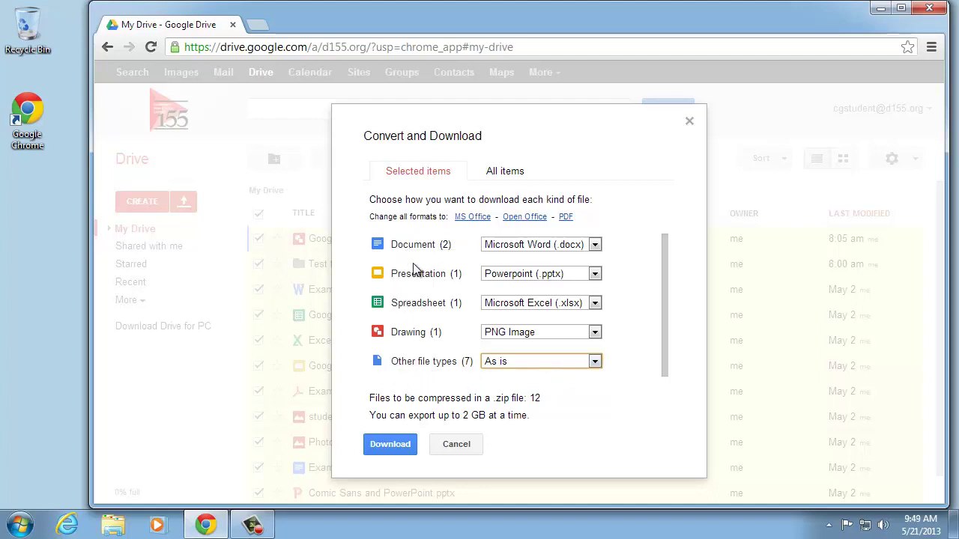
Download the 12 files as a zip and rename it drive_export_052113 on the desktop.
click(394, 446)
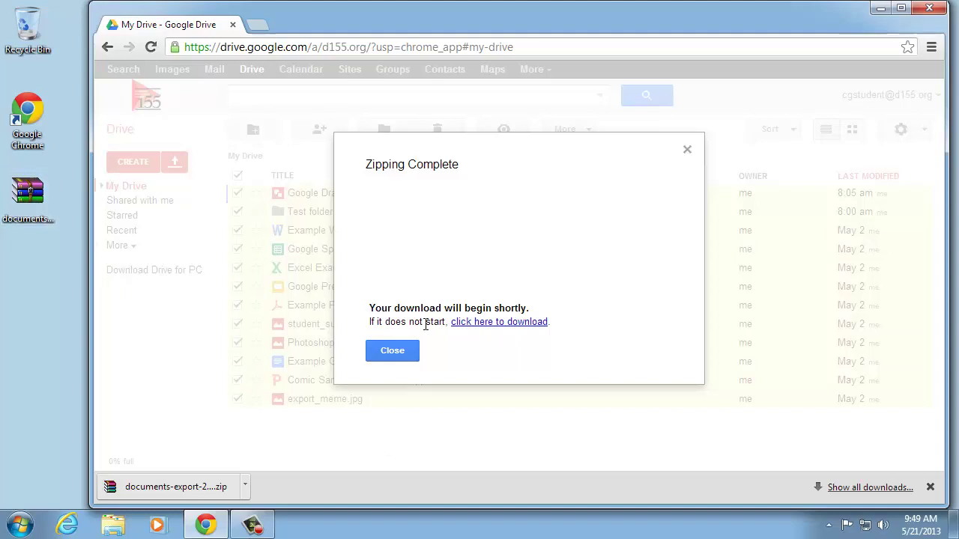
click(415, 354)
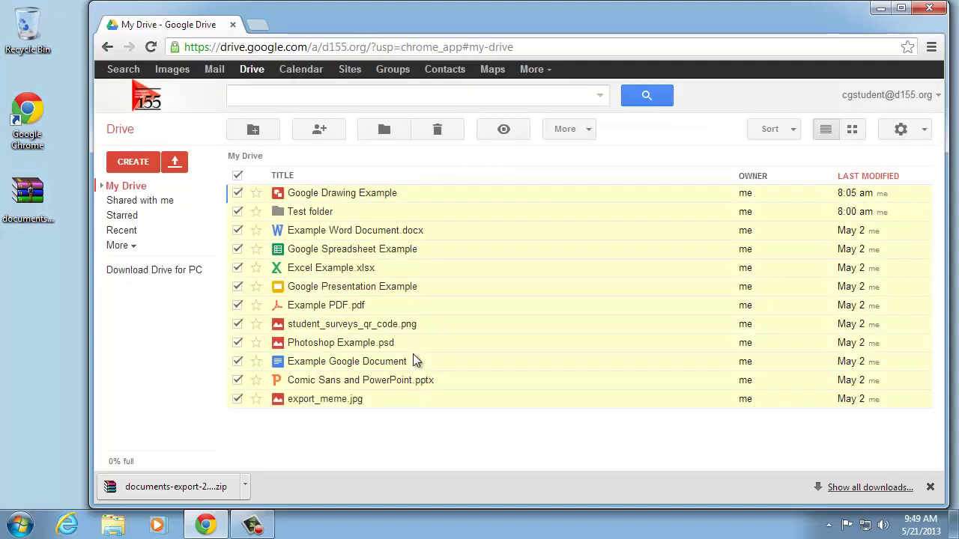
click(27, 222)
key(F2)
text(drive export_052113)
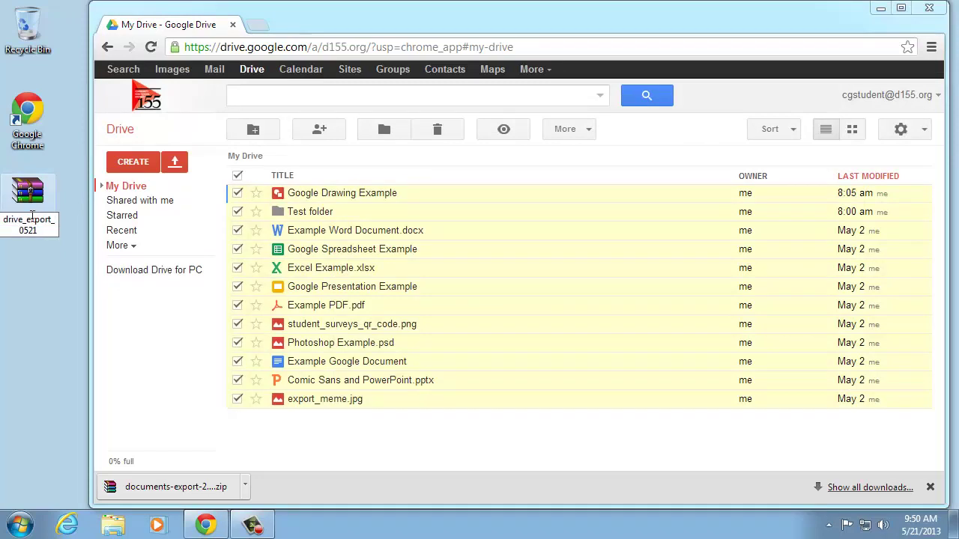
key(Return)
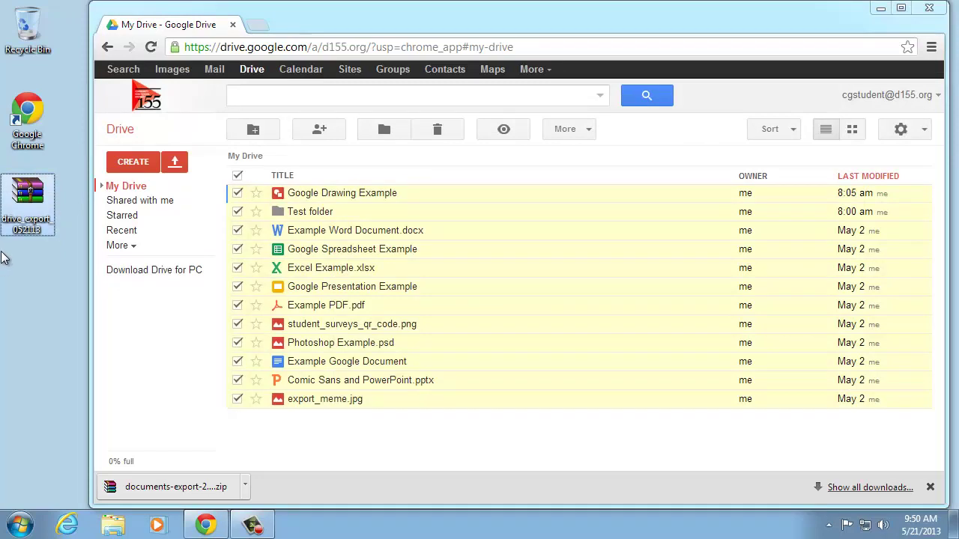
Extract drive_export_052113 into its own folder and open it to view the 12 files.
right_click(36, 194)
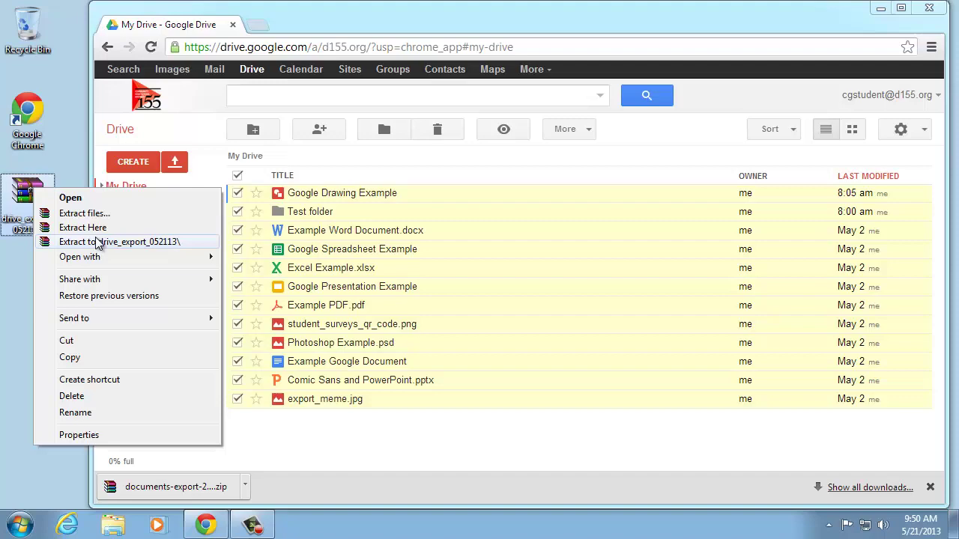
click(68, 241)
double_click(32, 274)
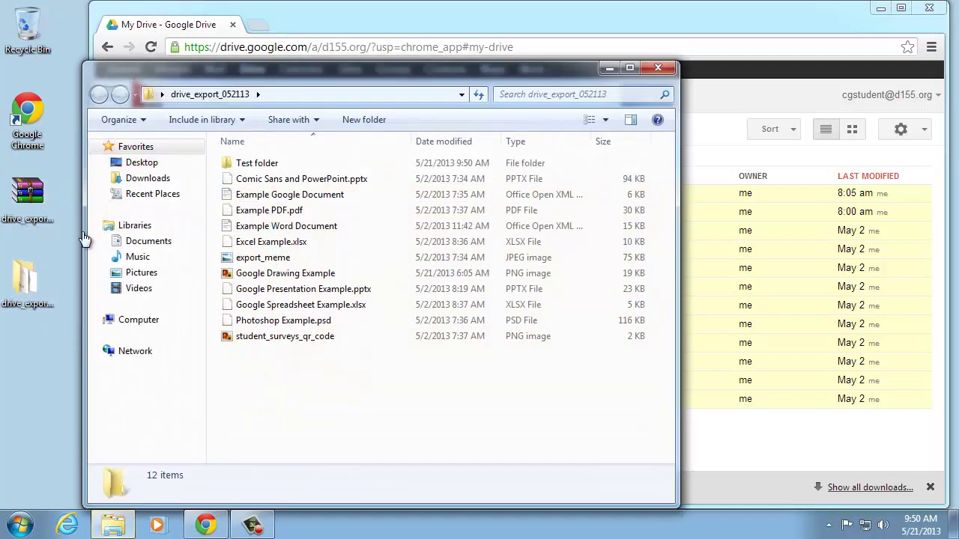
drag(266, 72, 735, 69)
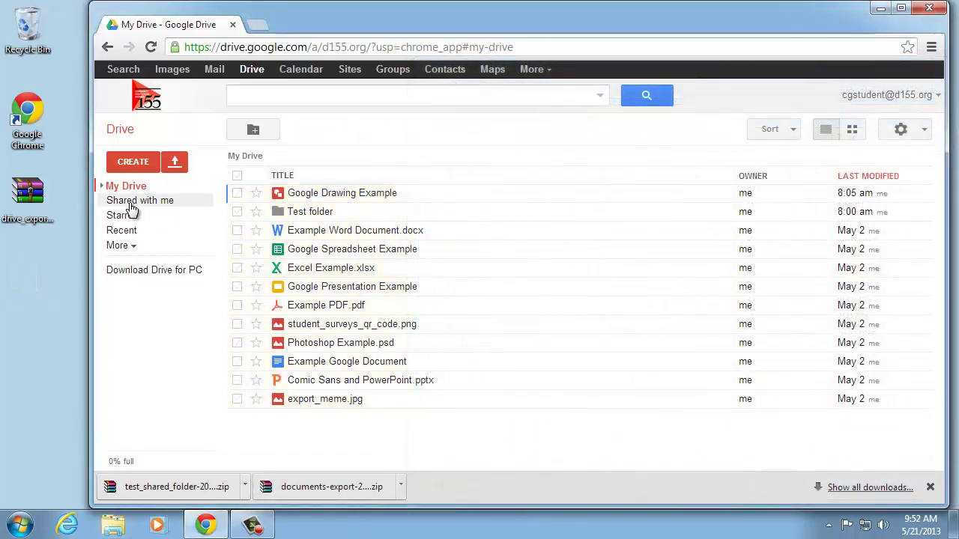
Select all Shared with me items and download them as a Microsoft Office-format zip.
click(131, 202)
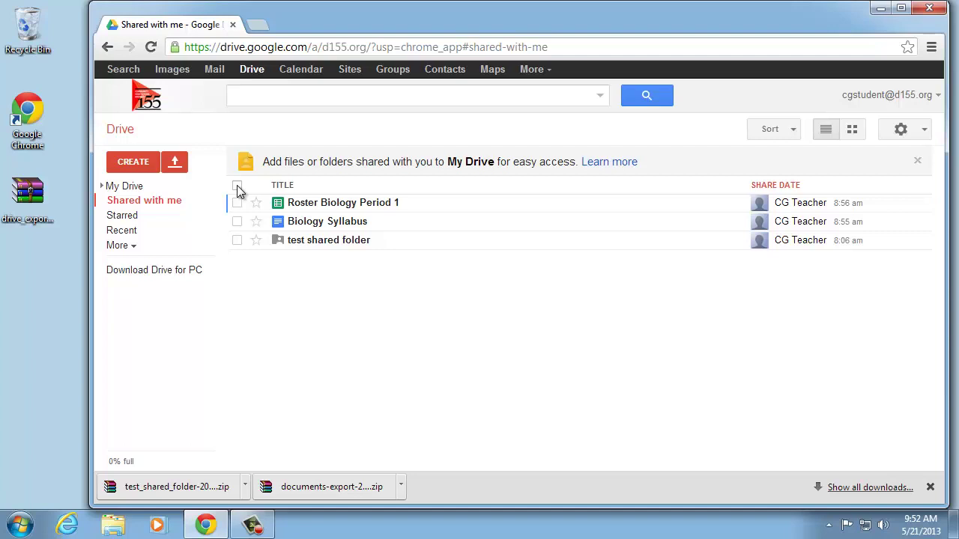
click(237, 185)
click(600, 131)
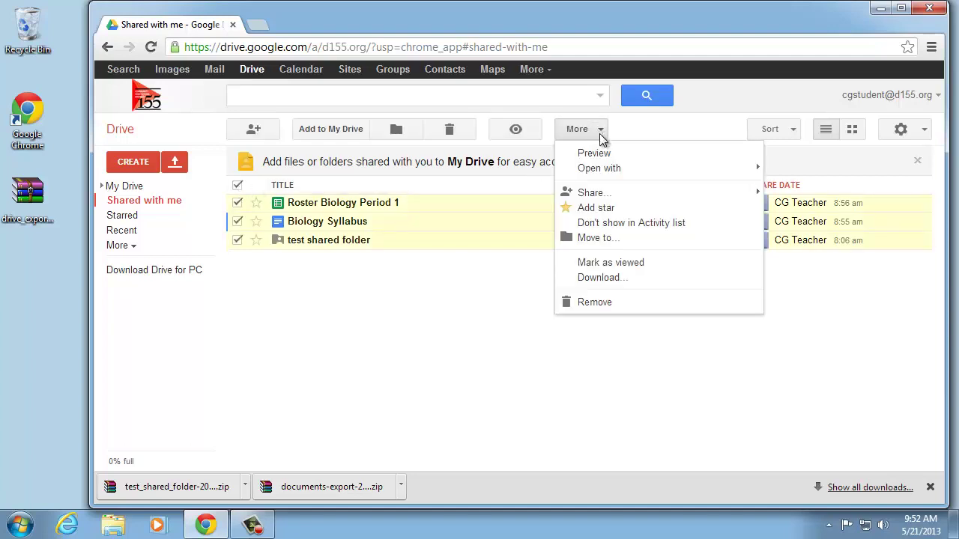
click(608, 278)
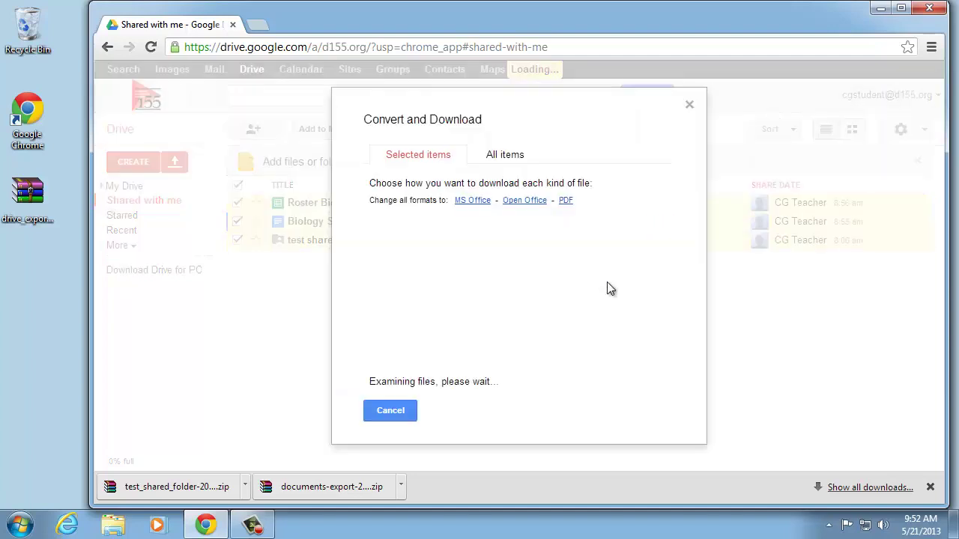
click(478, 202)
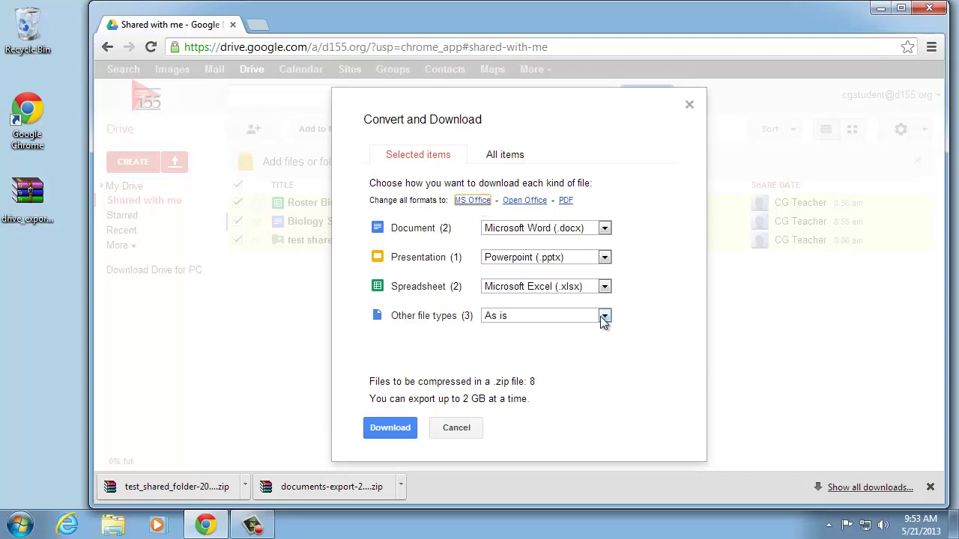
click(390, 427)
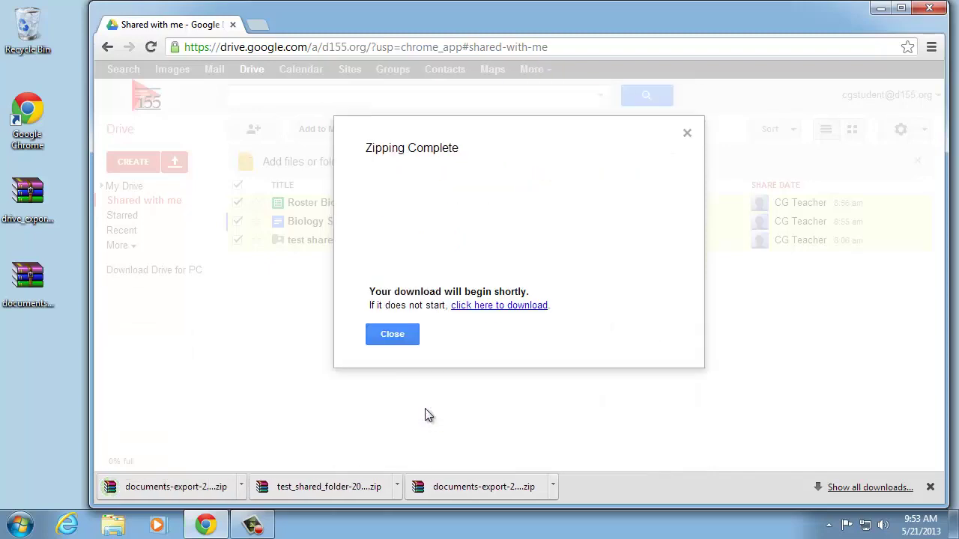
Rename the shared-files zip to sharedwithme_export_052113 and select it alongside drive_export_052113.
click(395, 335)
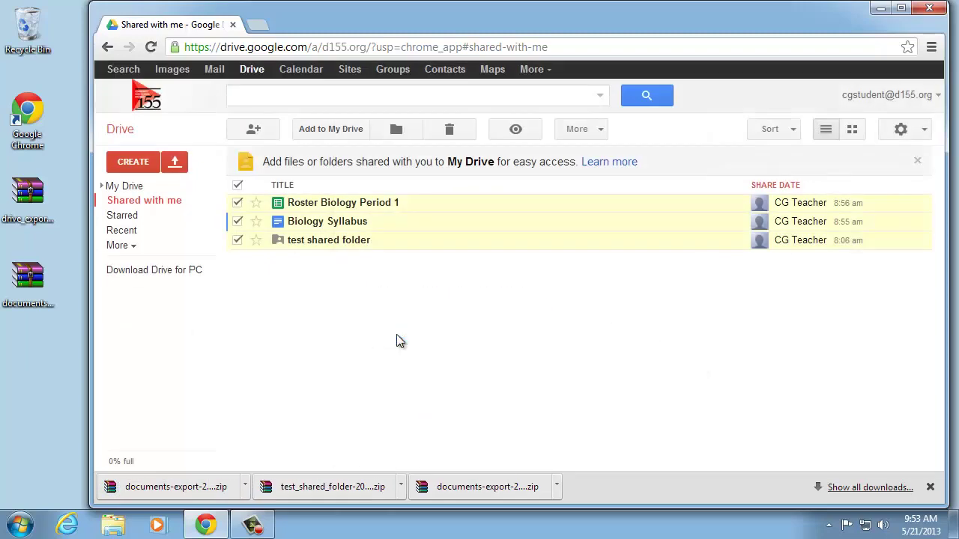
click(31, 303)
text(sha)
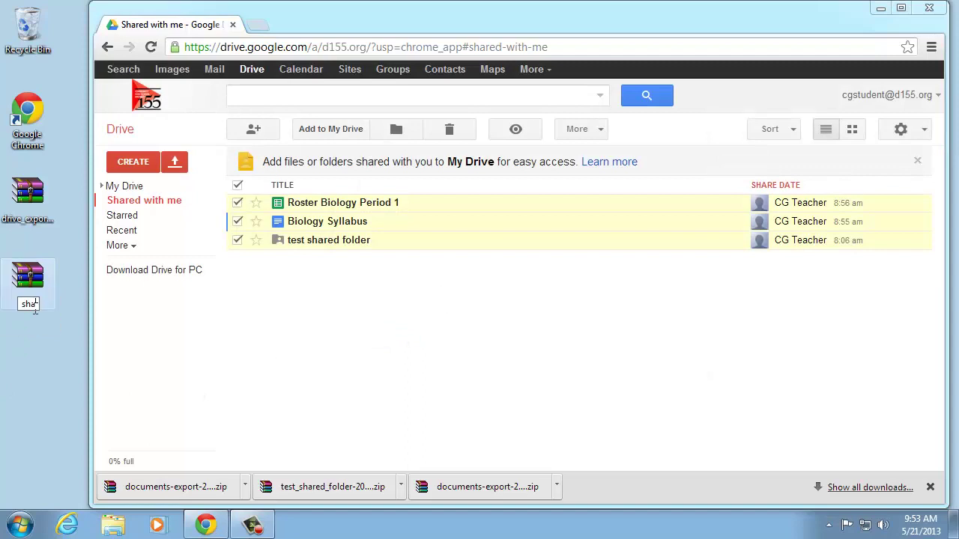
text(redwithme_export_)
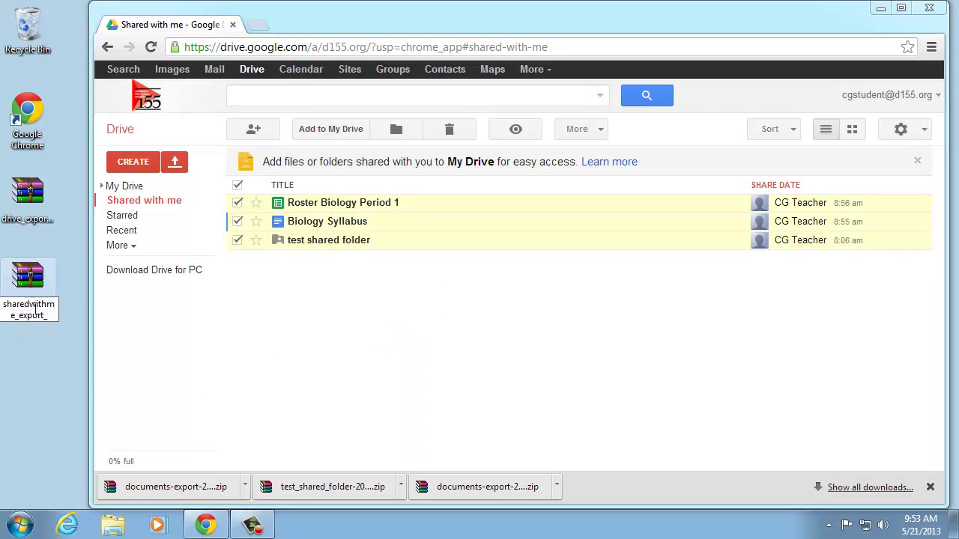
text(0521)
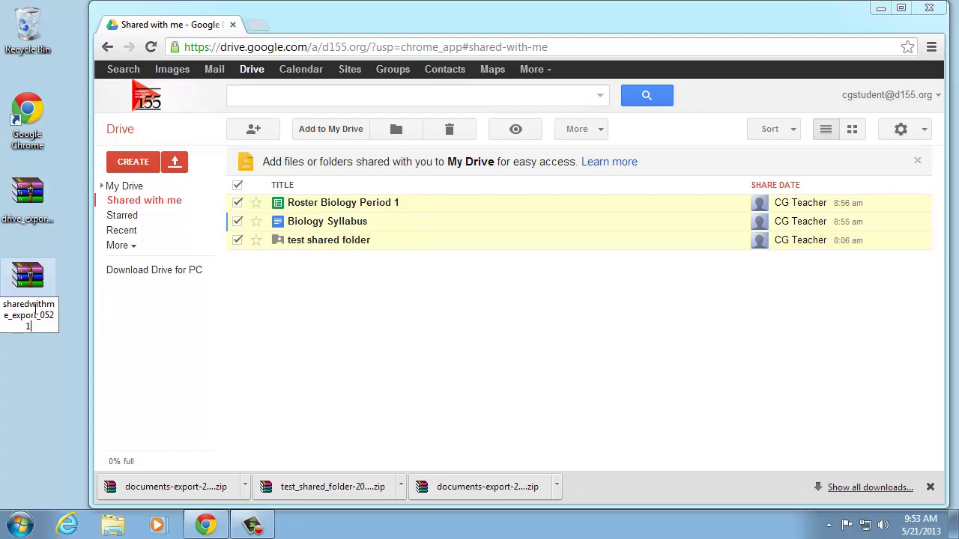
text(13)
key(Return)
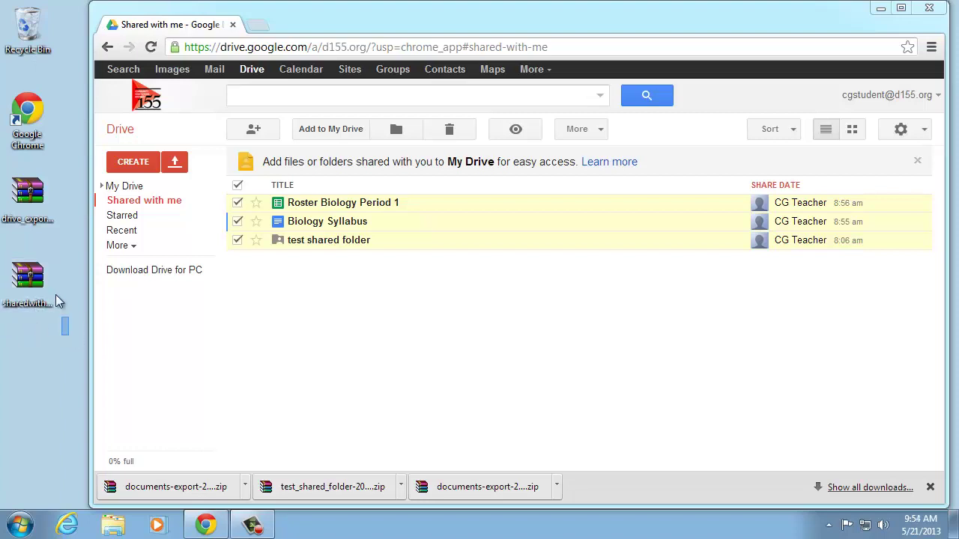
drag(69, 334, 17, 175)
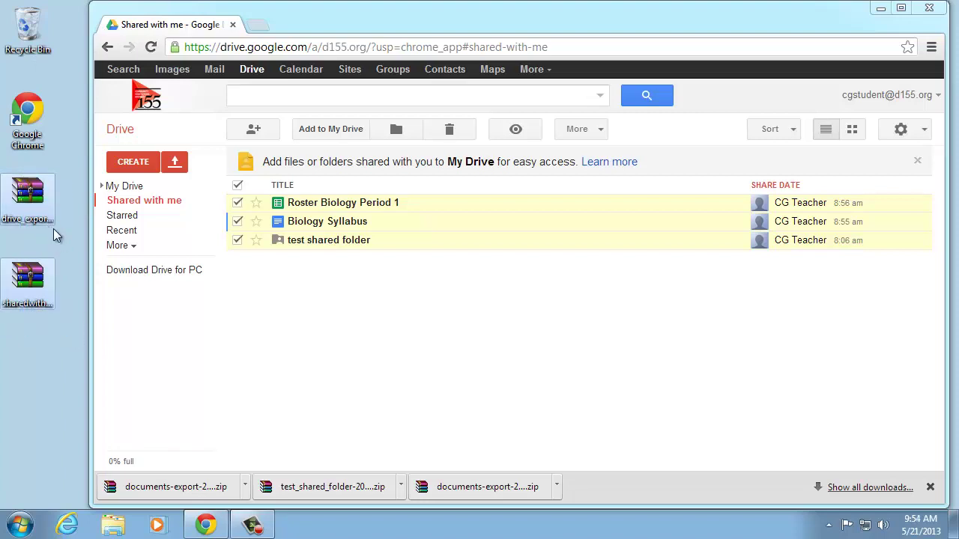